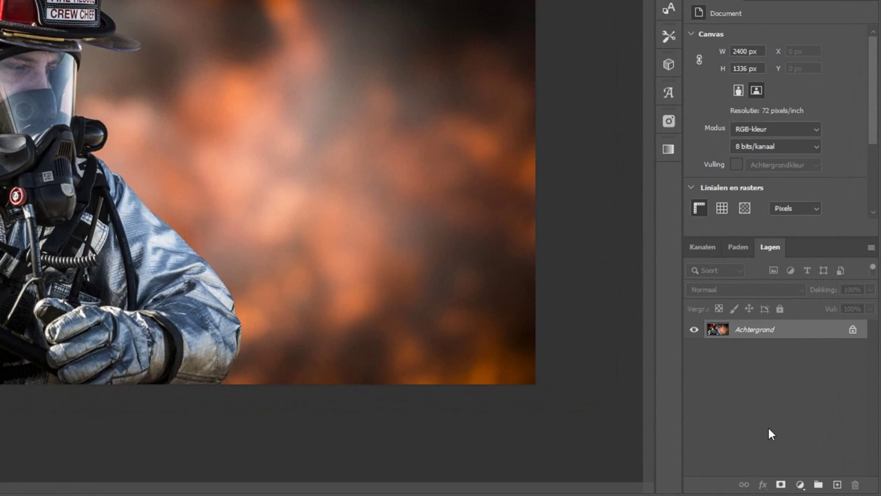
Add a Verloop toewijzen (Gradient Map) adjustment layer above the Achtergrond layer
{"action": "left_click", "coordinate": [800, 484]}
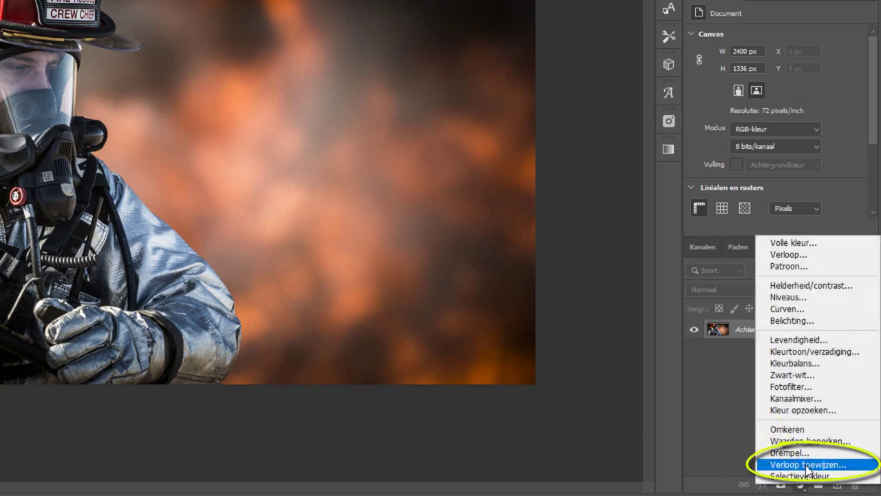
{"action": "left_click", "coordinate": [807, 467]}
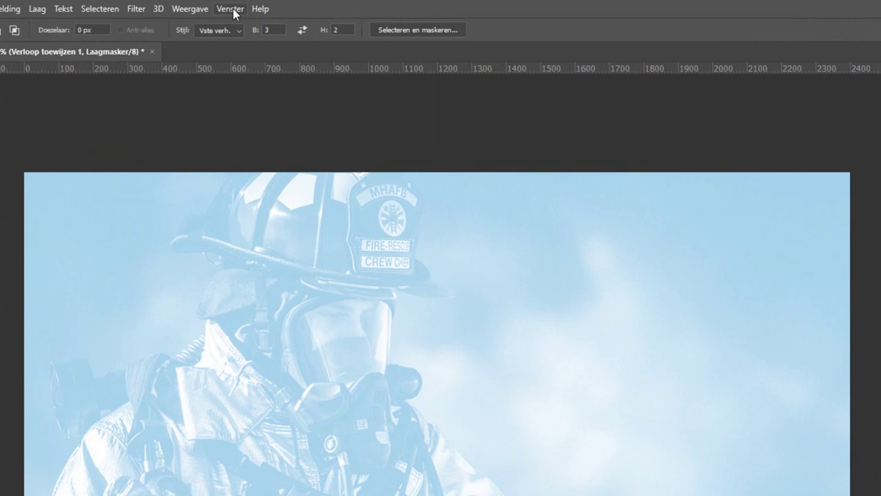
{"action": "left_click", "coordinate": [233, 11]}
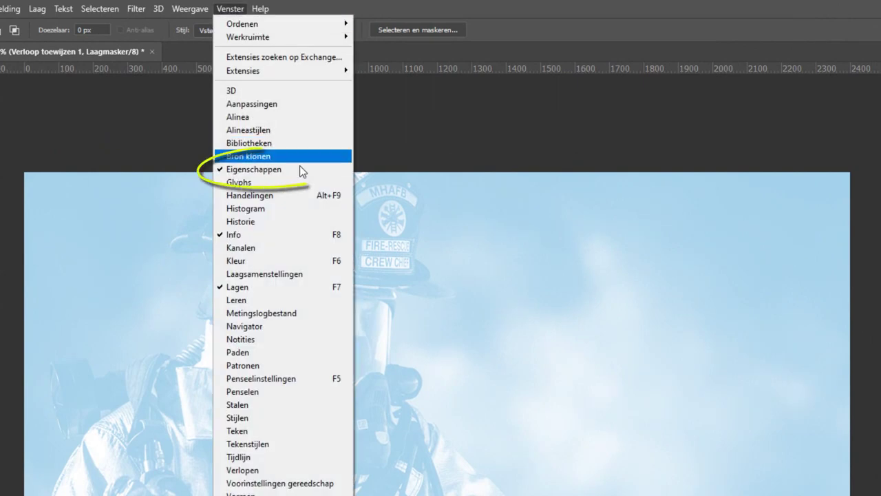
{"action": "left_click", "coordinate": [313, 175]}
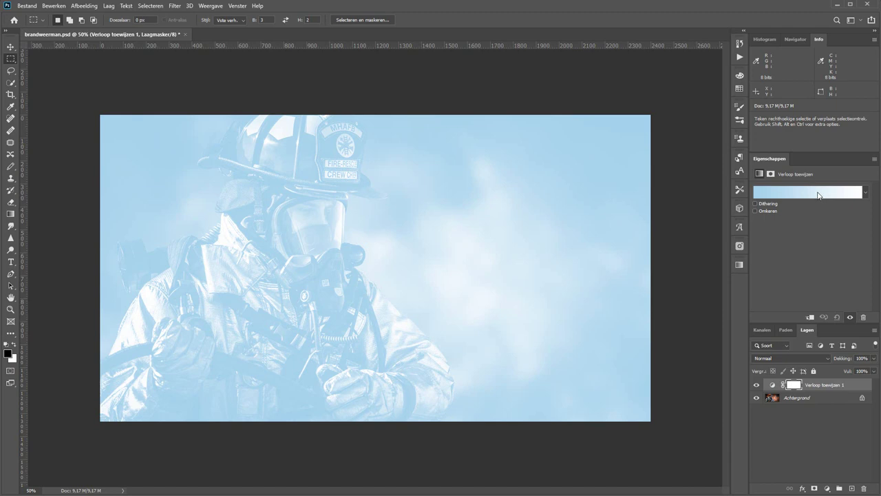
Open the Verloopbewerker, move it off the photo, and browse the Blauwe tinten presets
{"action": "left_click", "coordinate": [792, 195]}
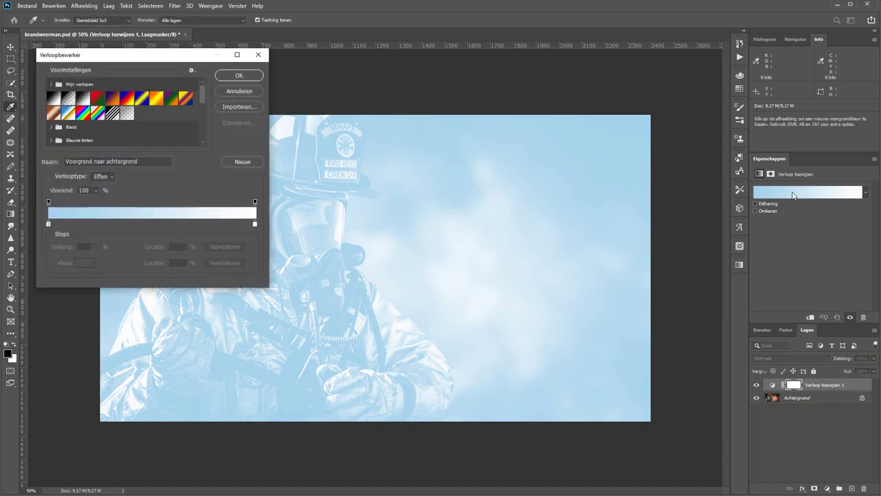
{"action": "left_click_drag", "start_coordinate": [140, 56], "coordinate": [578, 137]}
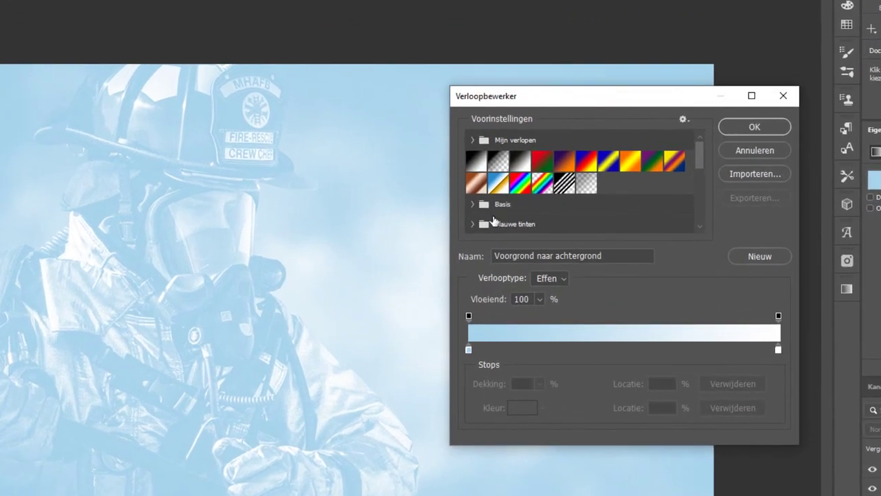
{"action": "left_click", "coordinate": [472, 227]}
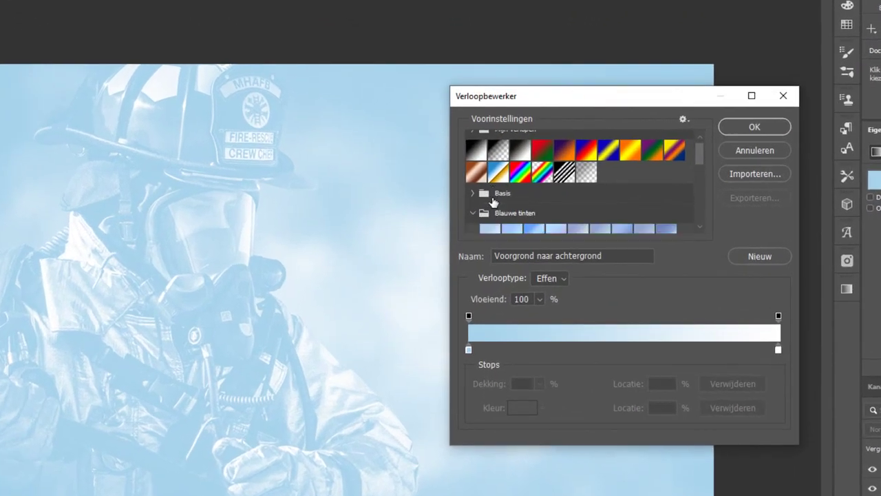
{"action": "scroll", "coordinate": [492, 201], "scroll_direction": "down", "scroll_amount": 2}
{"action": "scroll", "coordinate": [493, 201], "scroll_direction": "down", "scroll_amount": 1}
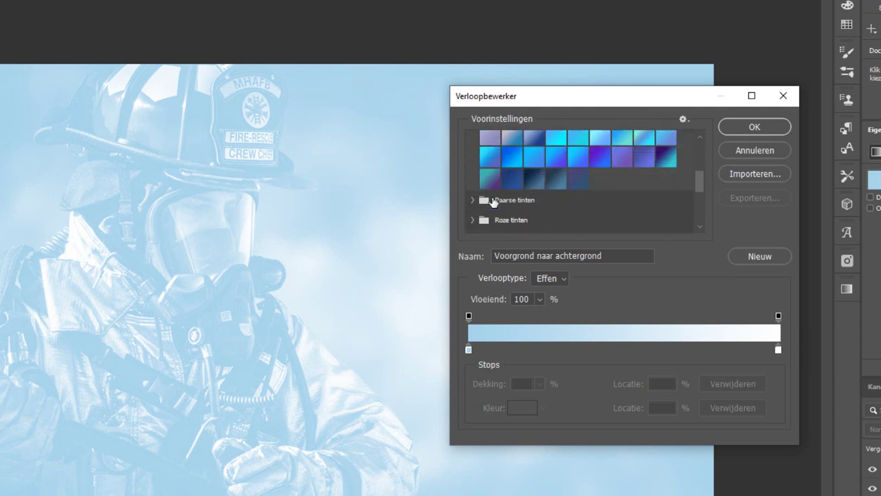
{"action": "scroll", "coordinate": [493, 201], "scroll_direction": "down", "scroll_amount": 1}
{"action": "scroll", "coordinate": [493, 201], "scroll_direction": "up", "scroll_amount": 3}
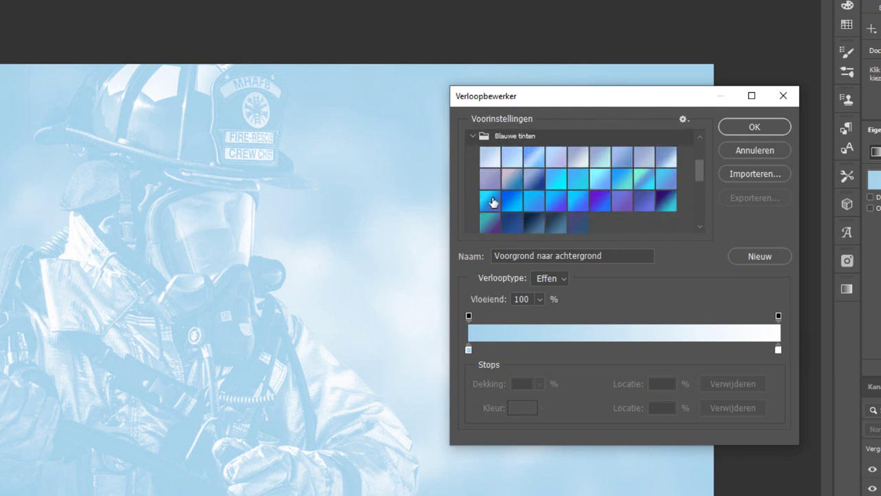
{"action": "scroll", "coordinate": [492, 201], "scroll_direction": "up", "scroll_amount": 3}
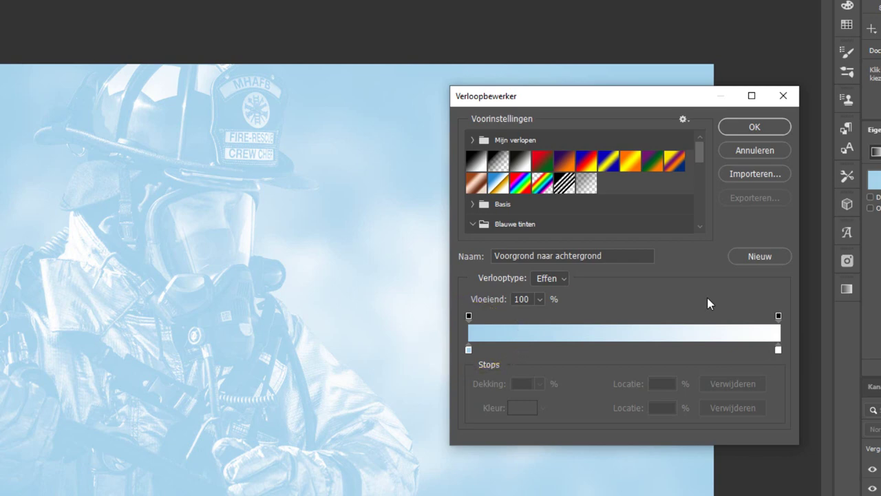
Set the gradient's left colour stop to bright blue 346ef1
{"action": "left_click", "coordinate": [468, 350]}
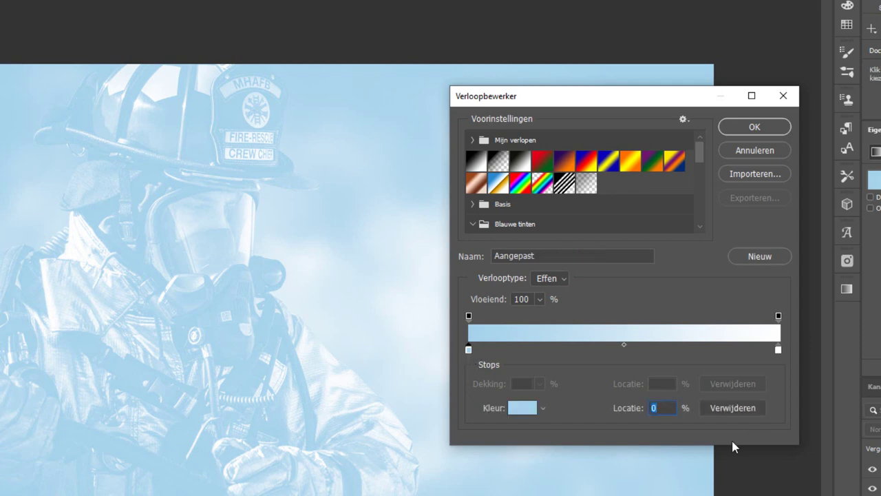
{"action": "left_click", "coordinate": [521, 411]}
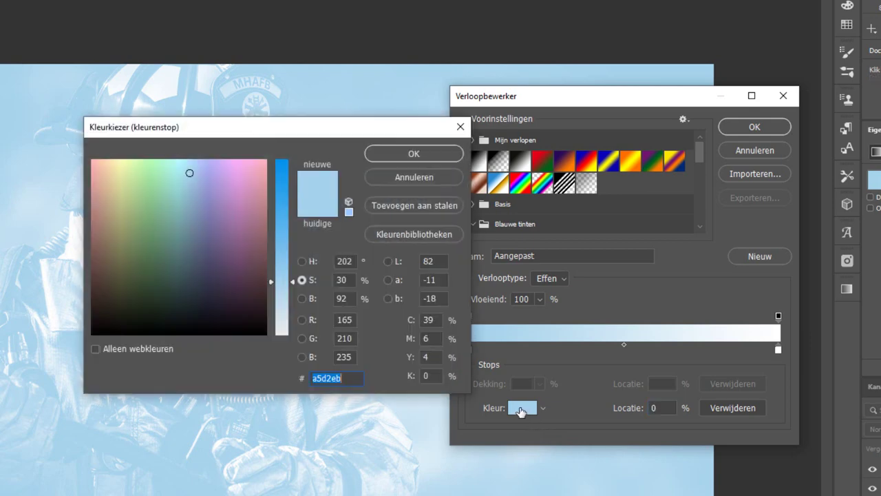
{"action": "left_click", "coordinate": [301, 261]}
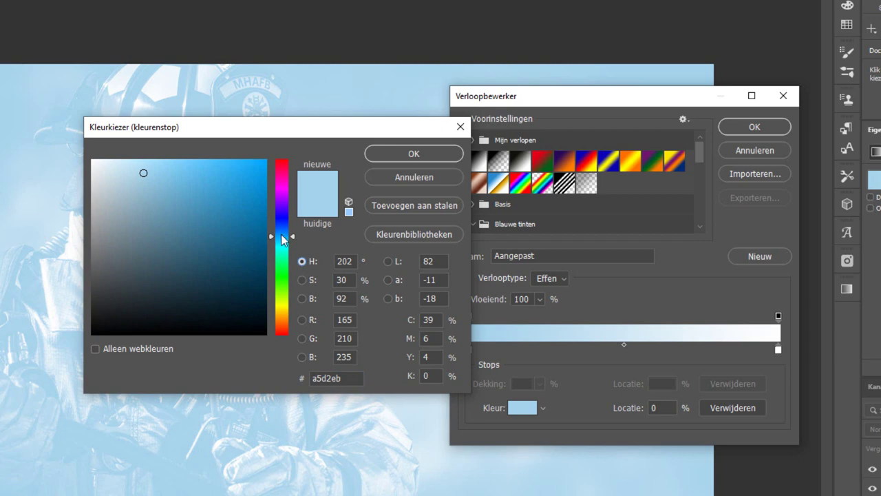
{"action": "left_click_drag", "start_coordinate": [294, 238], "coordinate": [294, 226]}
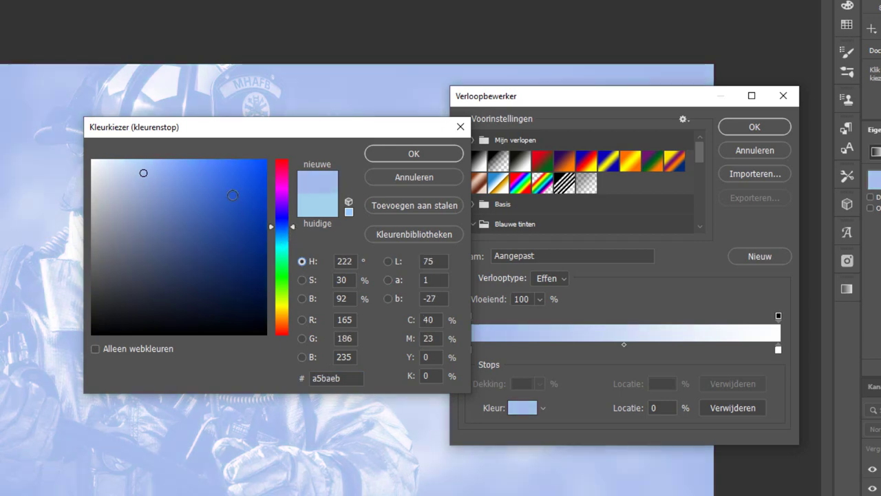
{"action": "left_click_drag", "start_coordinate": [223, 176], "coordinate": [228, 168]}
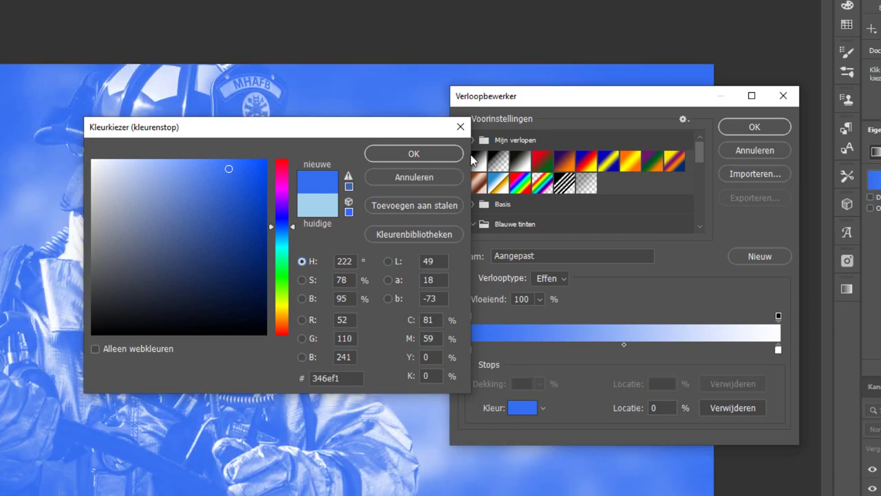
{"action": "left_click", "coordinate": [414, 153]}
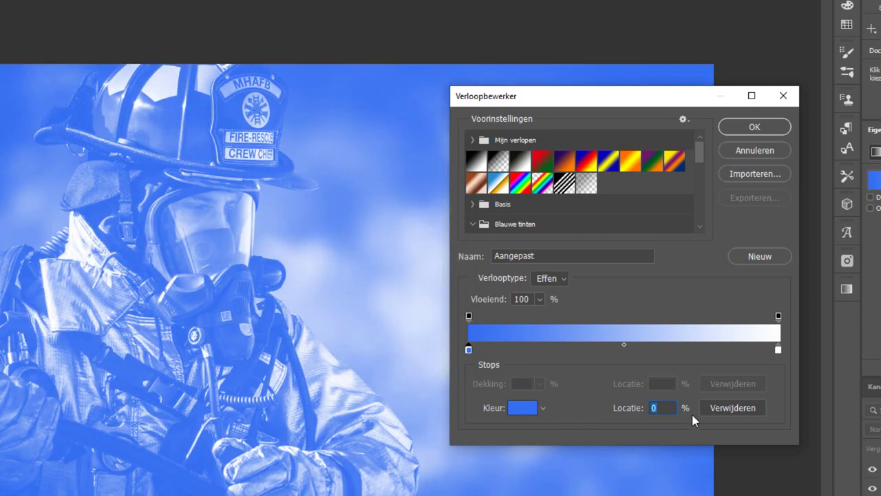
Set the gradient's right colour stop to a golden orange like c68c00
{"action": "left_click", "coordinate": [778, 350]}
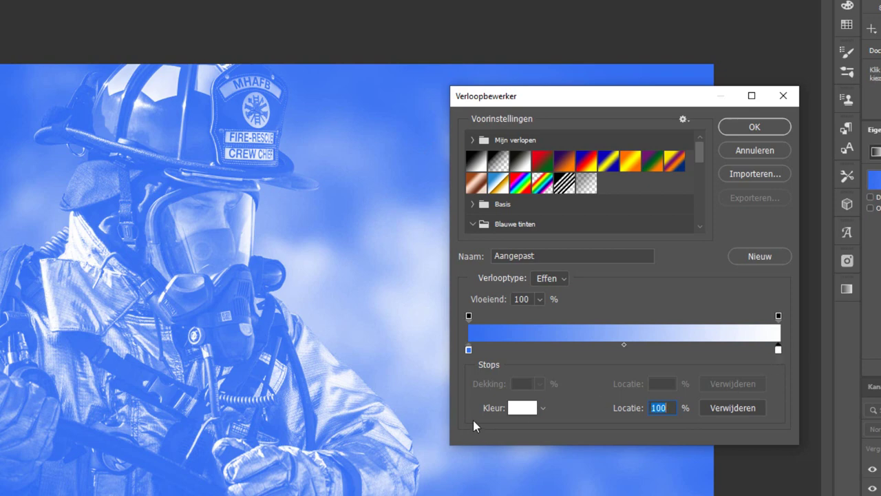
{"action": "left_click", "coordinate": [522, 407]}
{"action": "left_click", "coordinate": [279, 314]}
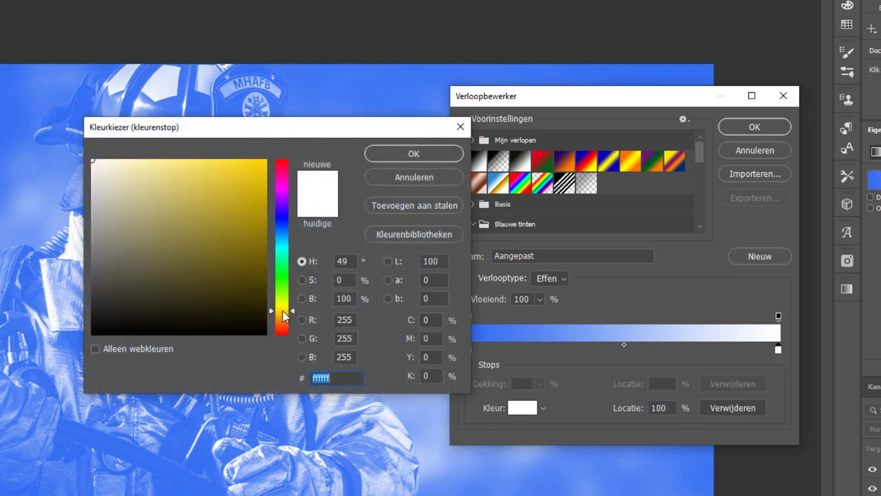
{"action": "left_click", "coordinate": [267, 201]}
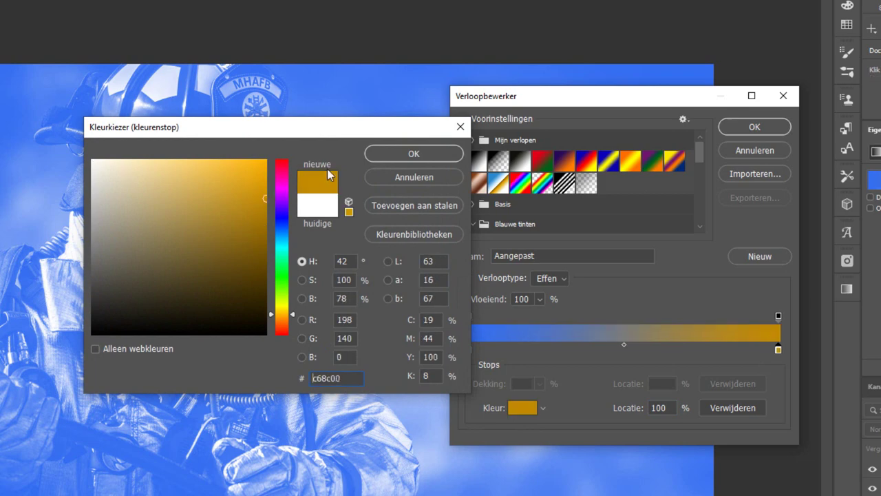
{"action": "left_click", "coordinate": [416, 153]}
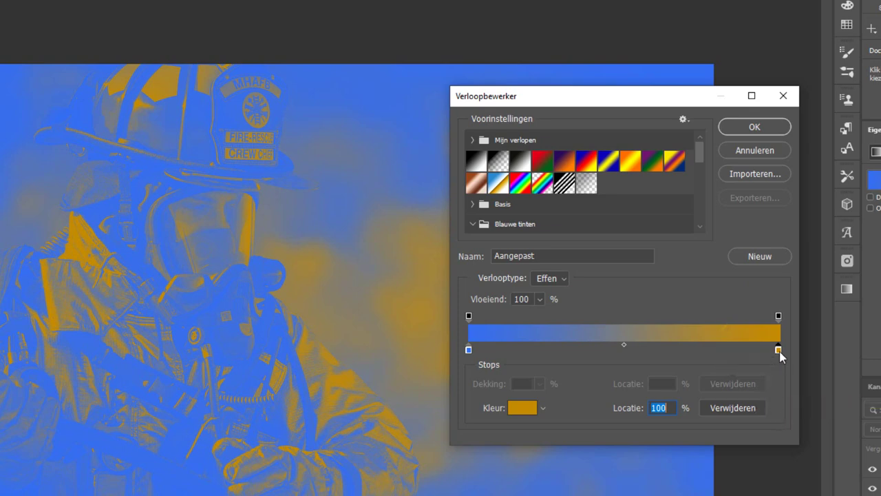
Place the gold stop at 93%, blue stop near 10%, midpoint about 58%, and confirm
{"action": "left_click_drag", "start_coordinate": [779, 350], "coordinate": [682, 350]}
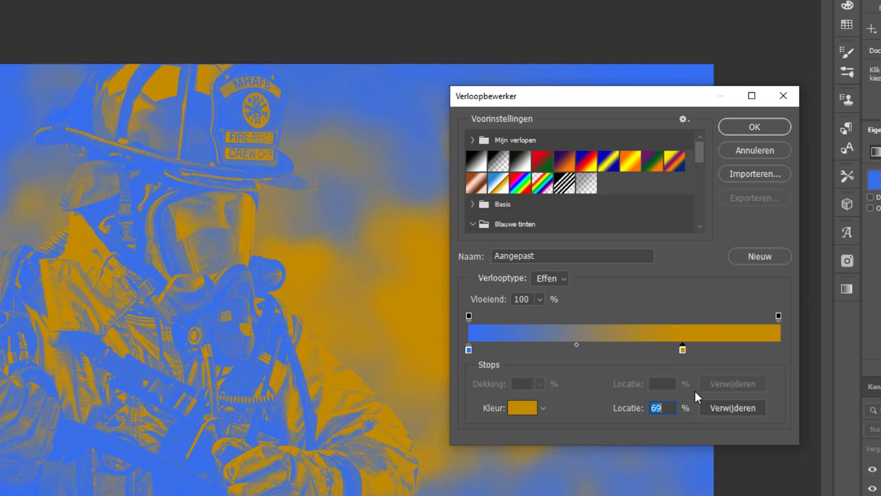
{"action": "left_click_drag", "start_coordinate": [682, 350], "coordinate": [757, 351]}
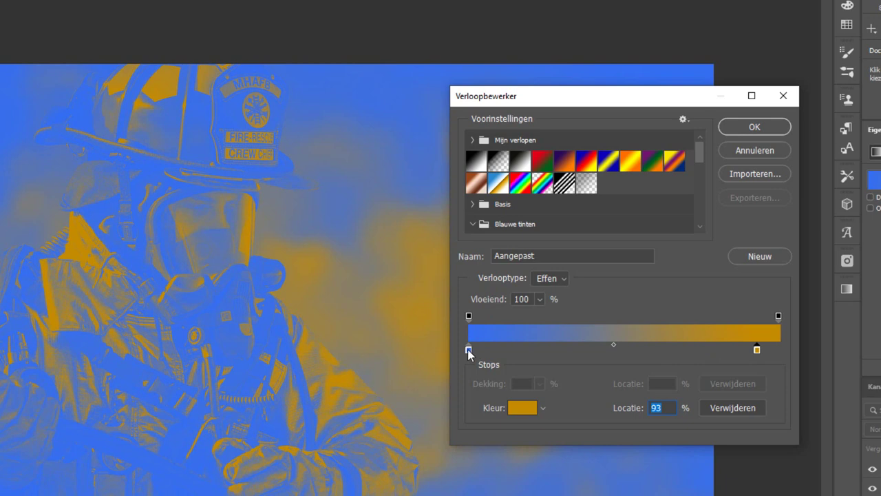
{"action": "left_click_drag", "start_coordinate": [469, 350], "coordinate": [499, 351]}
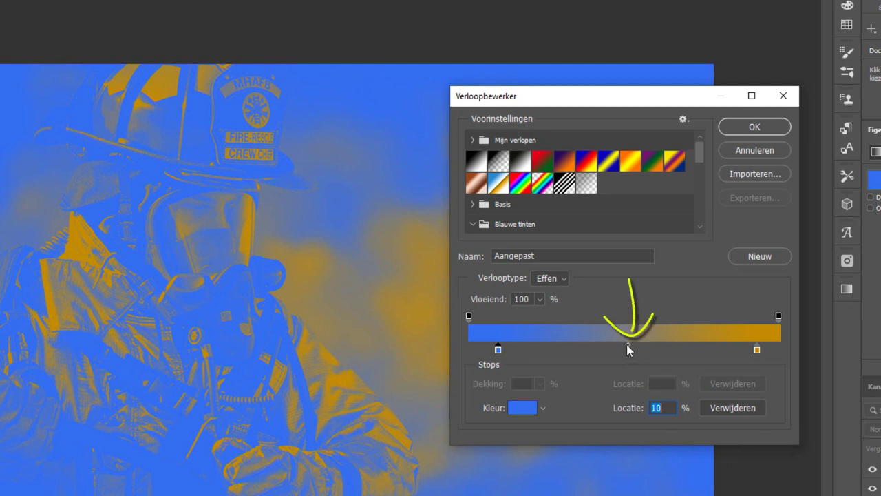
{"action": "left_click_drag", "start_coordinate": [627, 344], "coordinate": [697, 350]}
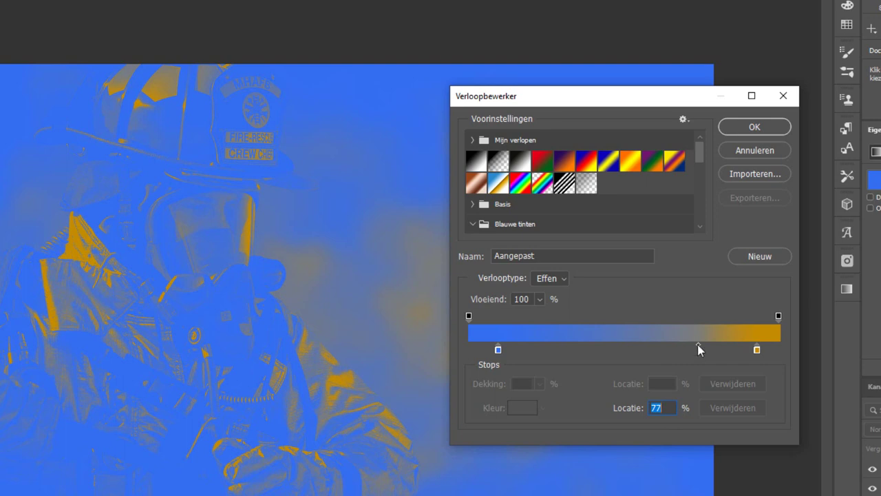
{"action": "mouse_move", "coordinate": [697, 343]}
{"action": "left_mouse_down"}
{"action": "mouse_move", "coordinate": [601, 338]}
{"action": "mouse_move", "coordinate": [565, 347]}
{"action": "left_mouse_up"}
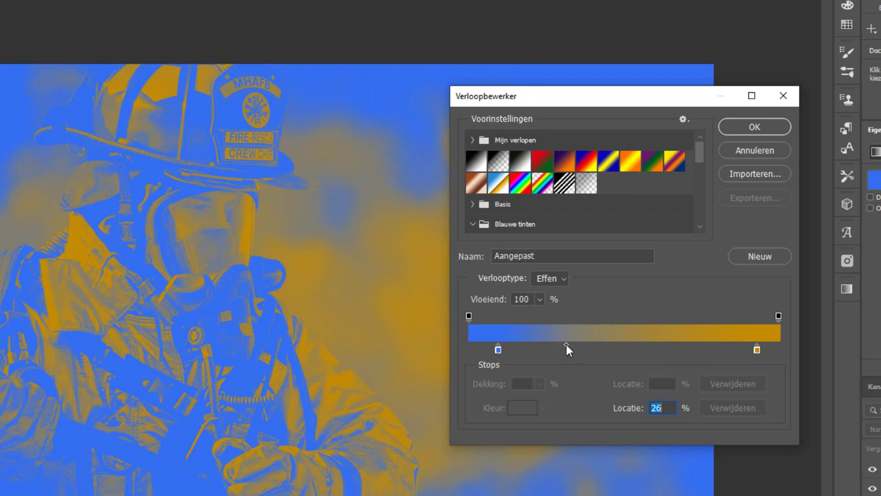
{"action": "left_click_drag", "start_coordinate": [631, 344], "coordinate": [651, 344]}
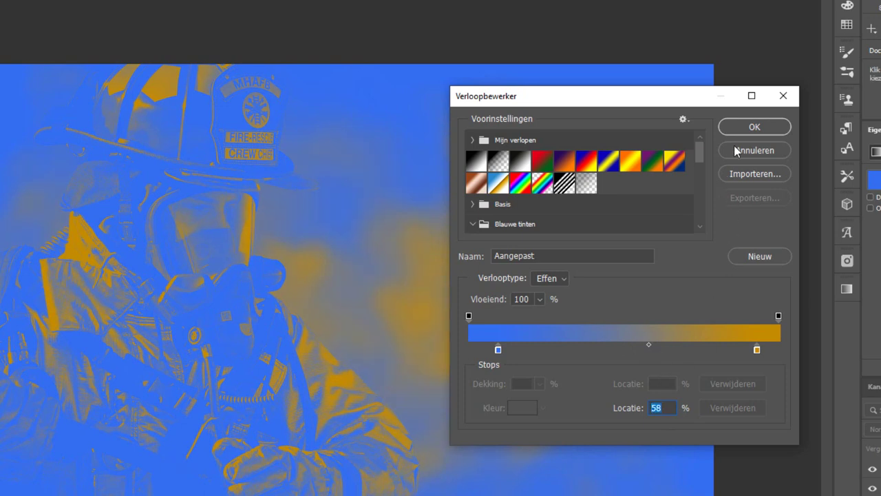
{"action": "left_click", "coordinate": [754, 126]}
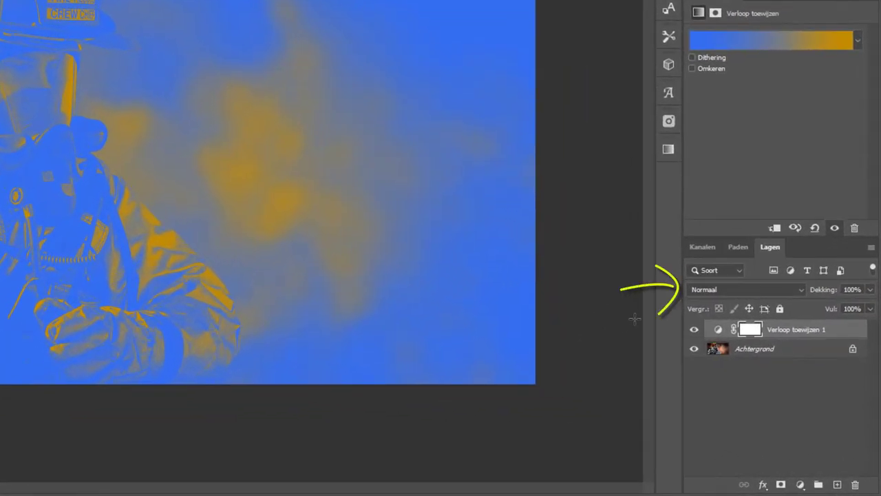
Set the Verloop toewijzen 1 layer's blend mode to Bedekken (Overlay)
{"action": "left_click", "coordinate": [726, 285]}
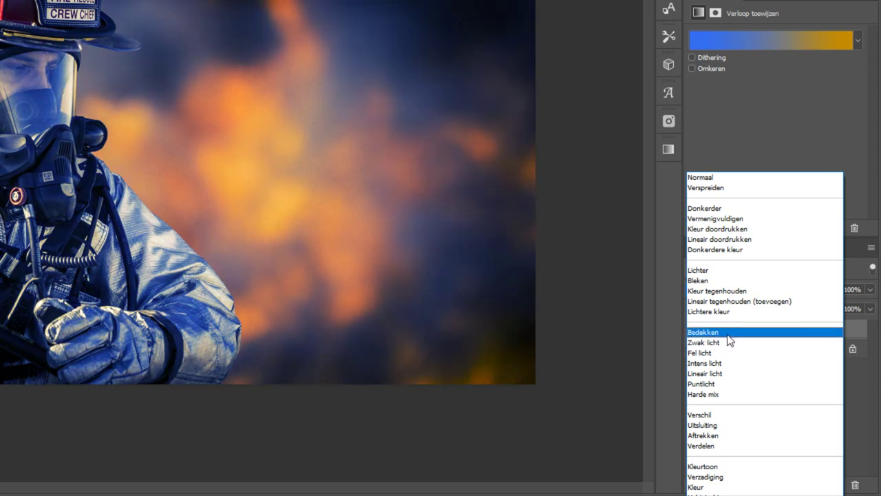
{"action": "left_click", "coordinate": [728, 334]}
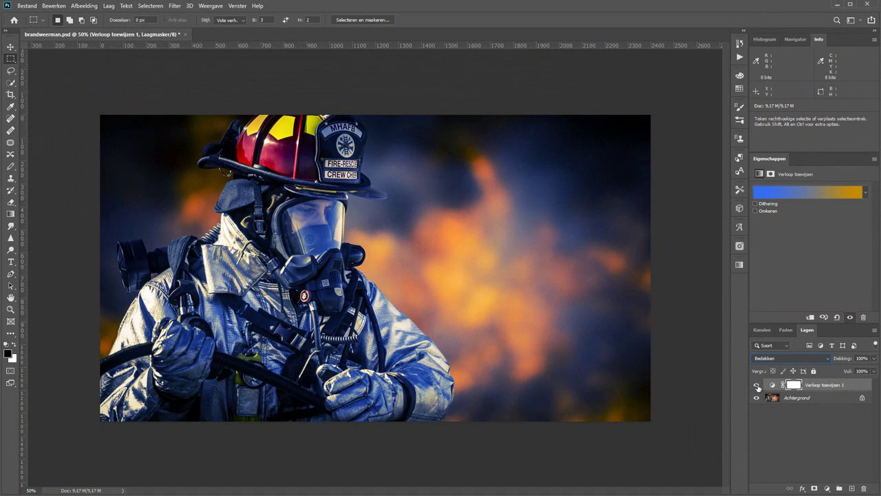
{"action": "left_click", "coordinate": [757, 386]}
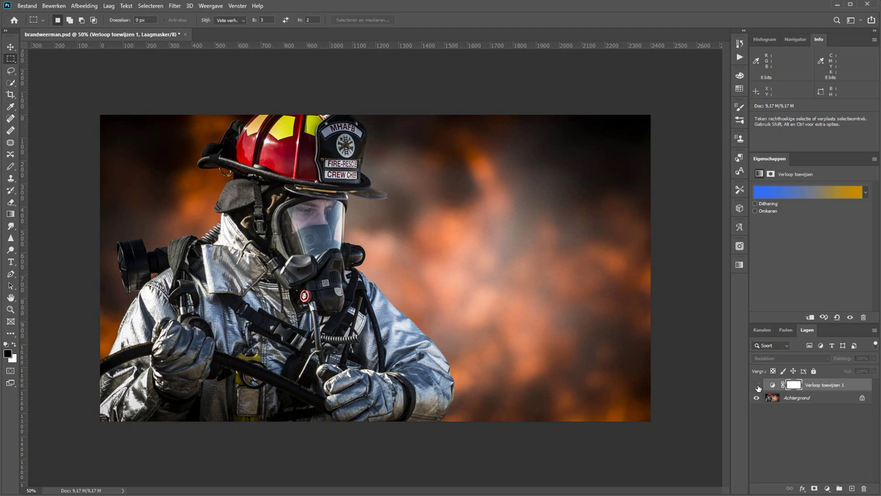
{"action": "left_click", "coordinate": [757, 386]}
{"action": "left_click", "coordinate": [757, 386]}
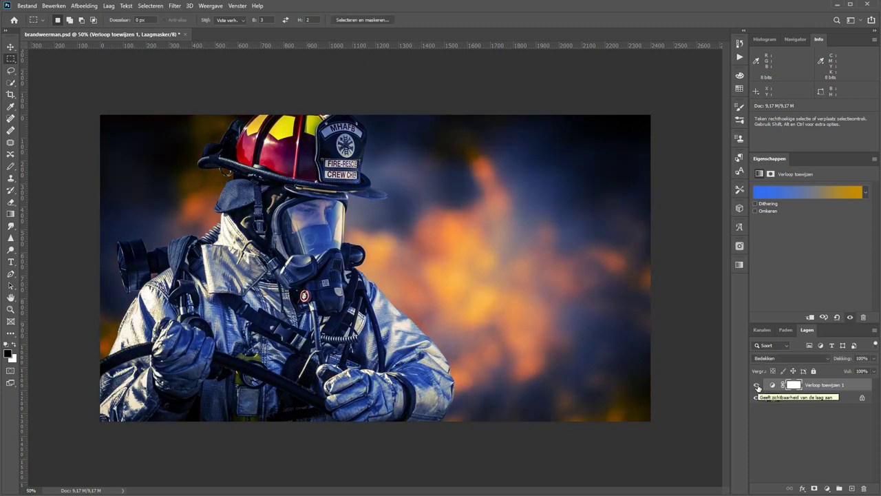
{"action": "left_click", "coordinate": [757, 387]}
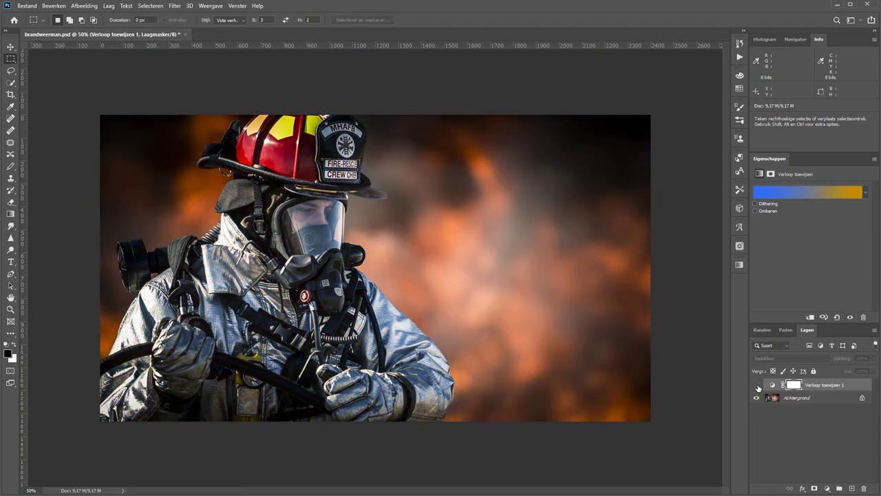
{"action": "left_click", "coordinate": [758, 386]}
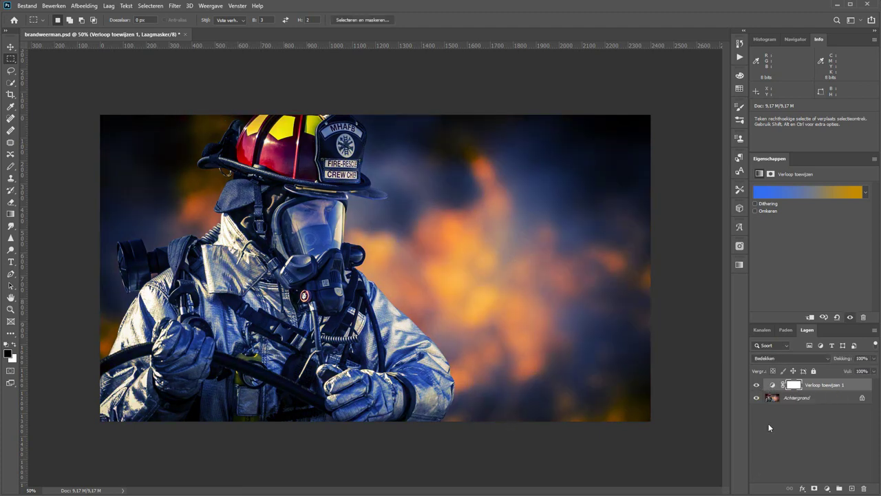
Make the gradient's left stop dark navy blue at 12% and apply the gradient
{"action": "left_click", "coordinate": [806, 192]}
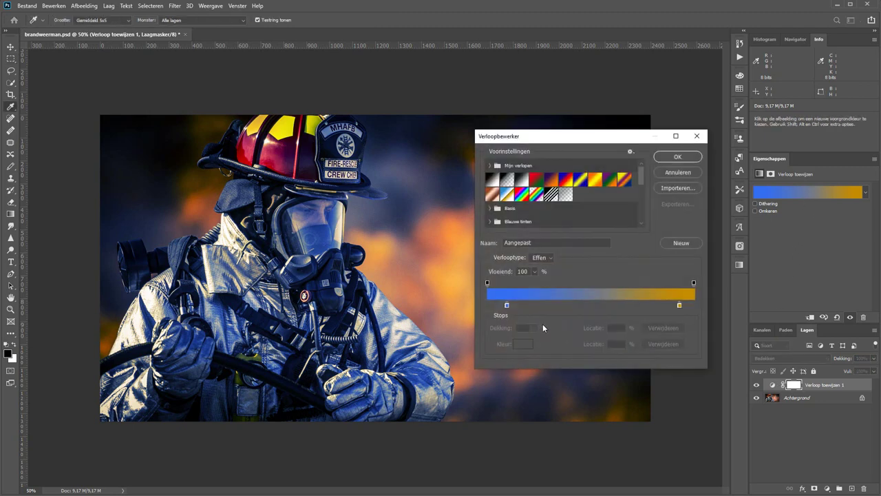
{"action": "left_click", "coordinate": [507, 306]}
{"action": "double_click", "coordinate": [506, 306]}
{"action": "left_click", "coordinate": [353, 241]}
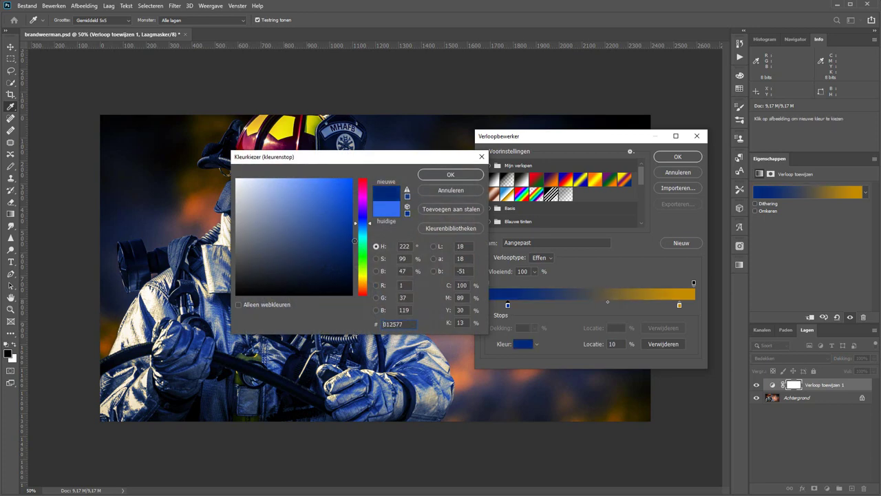
{"action": "left_click", "coordinate": [448, 175]}
{"action": "left_click_drag", "start_coordinate": [507, 305], "coordinate": [491, 306]}
{"action": "left_click_drag", "start_coordinate": [600, 302], "coordinate": [595, 302]}
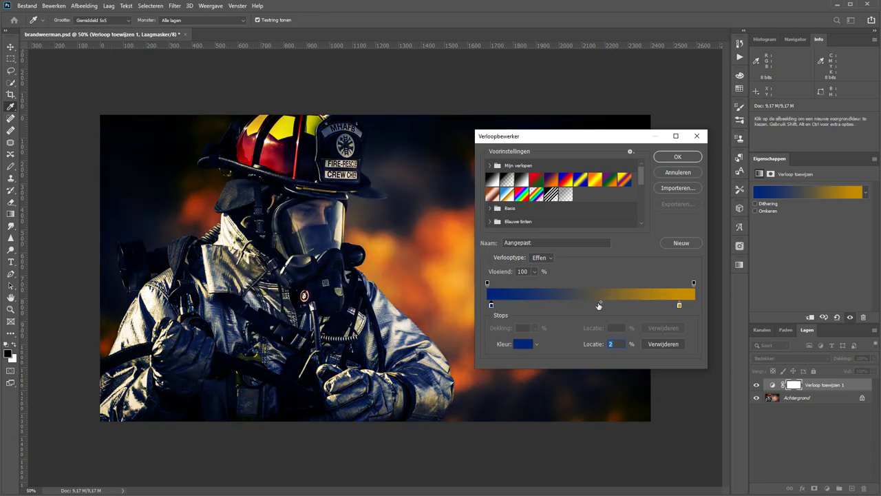
{"action": "left_click_drag", "start_coordinate": [491, 305], "coordinate": [515, 305]}
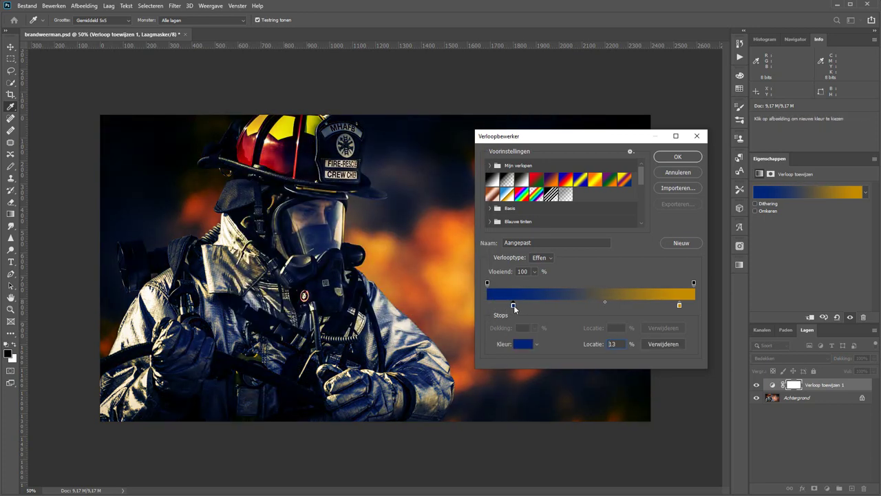
{"action": "left_click_drag", "start_coordinate": [515, 305], "coordinate": [510, 305]}
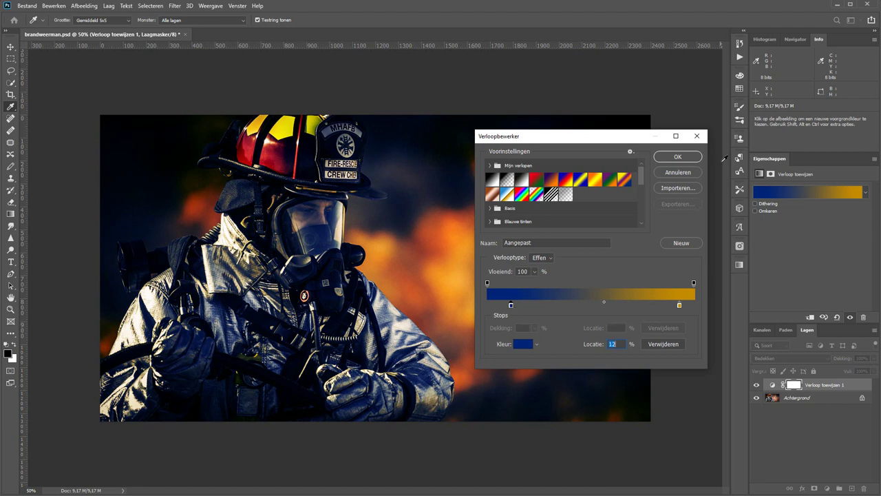
{"action": "left_click", "coordinate": [680, 157]}
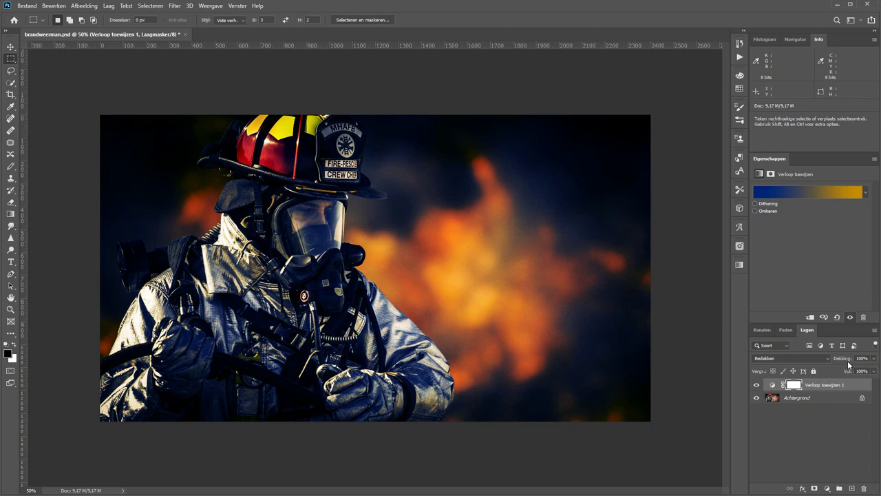
Lower the gradient map layer's opacity to 77% and toggle its visibility to compare
{"action": "left_click_drag", "start_coordinate": [844, 359], "coordinate": [841, 361]}
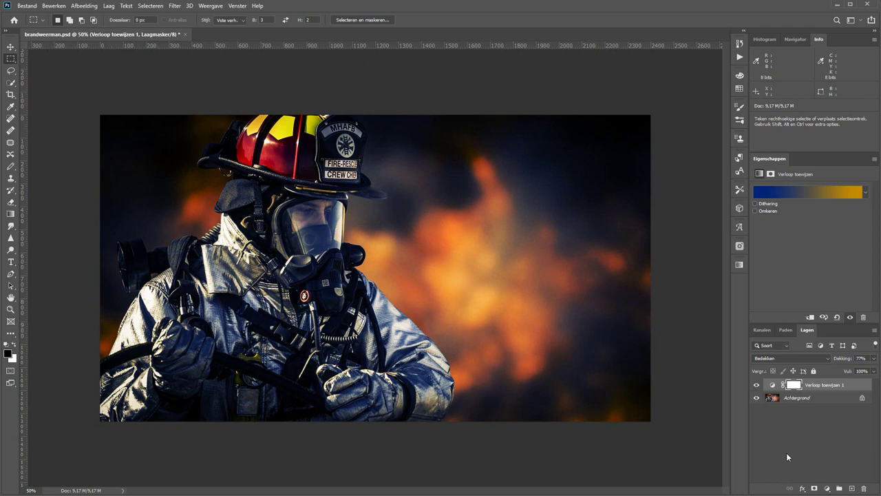
{"action": "left_click", "coordinate": [796, 432]}
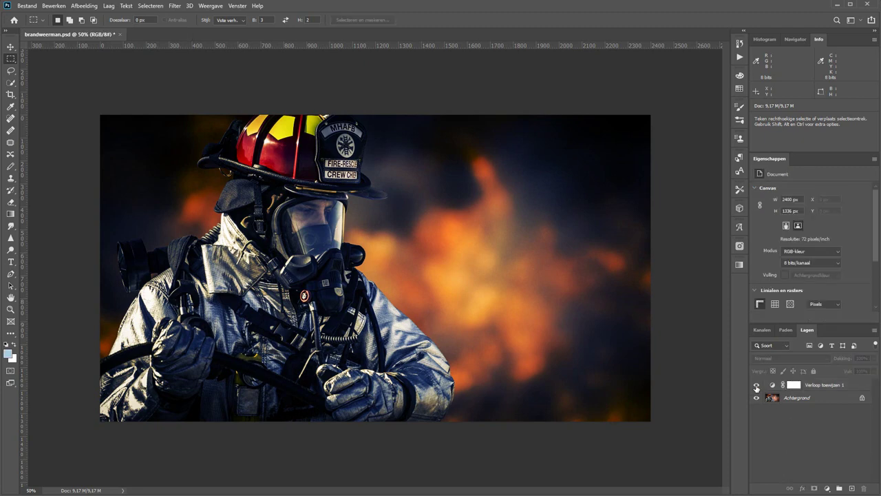
{"action": "left_click", "coordinate": [756, 386]}
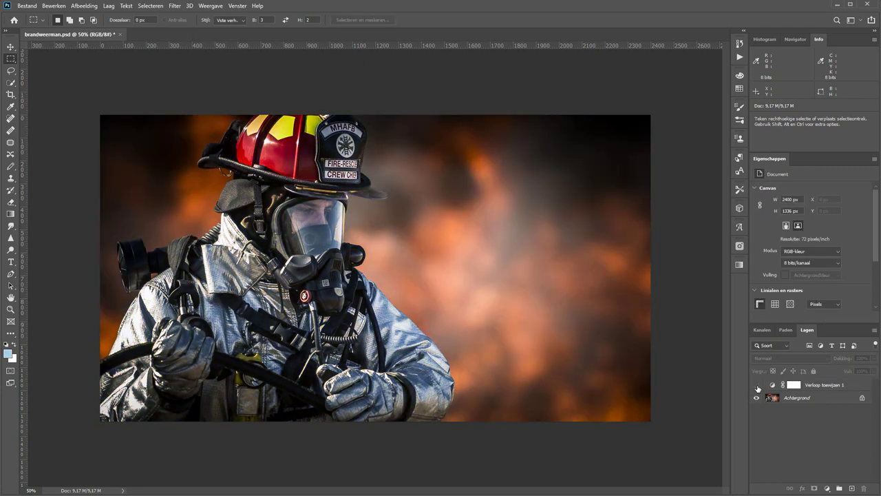
{"action": "left_click", "coordinate": [757, 385]}
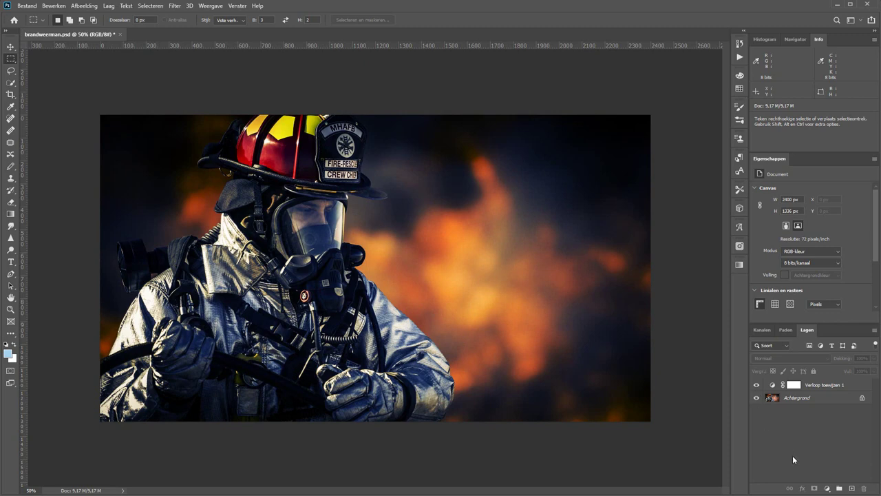